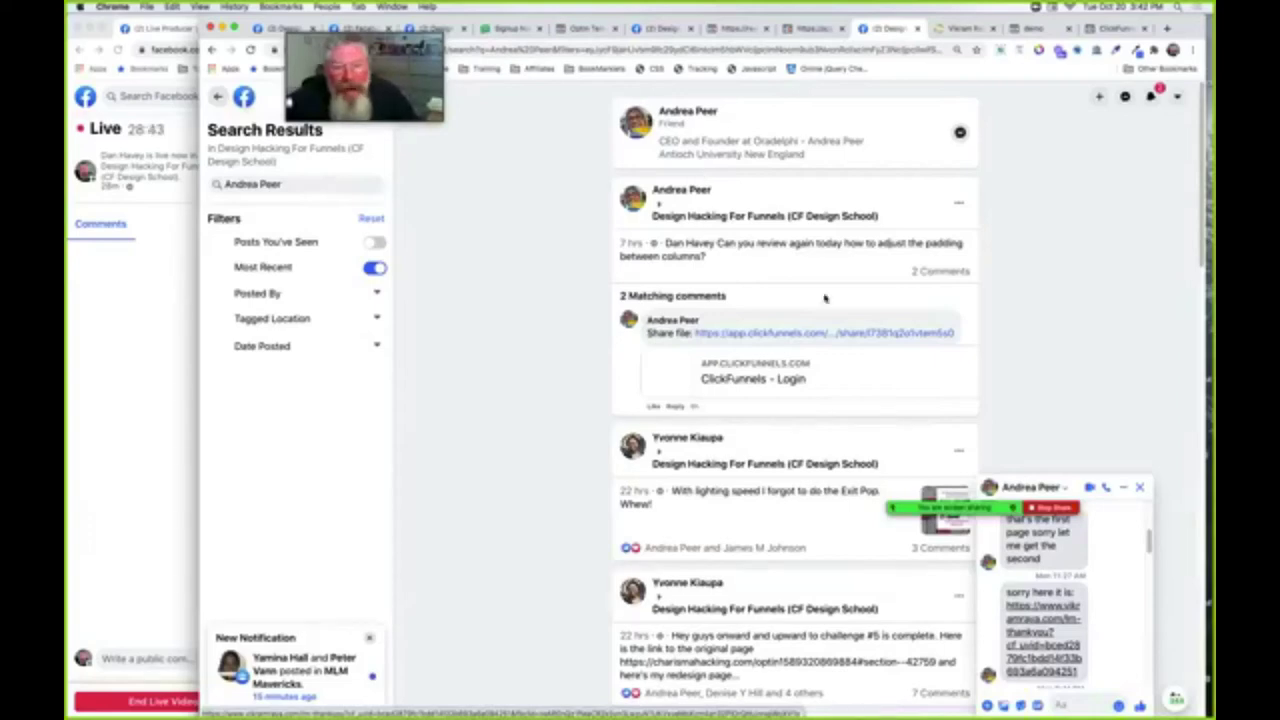
Switch from the Facebook search results to the LimitlessMD thank-you page tab.
click(957, 30)
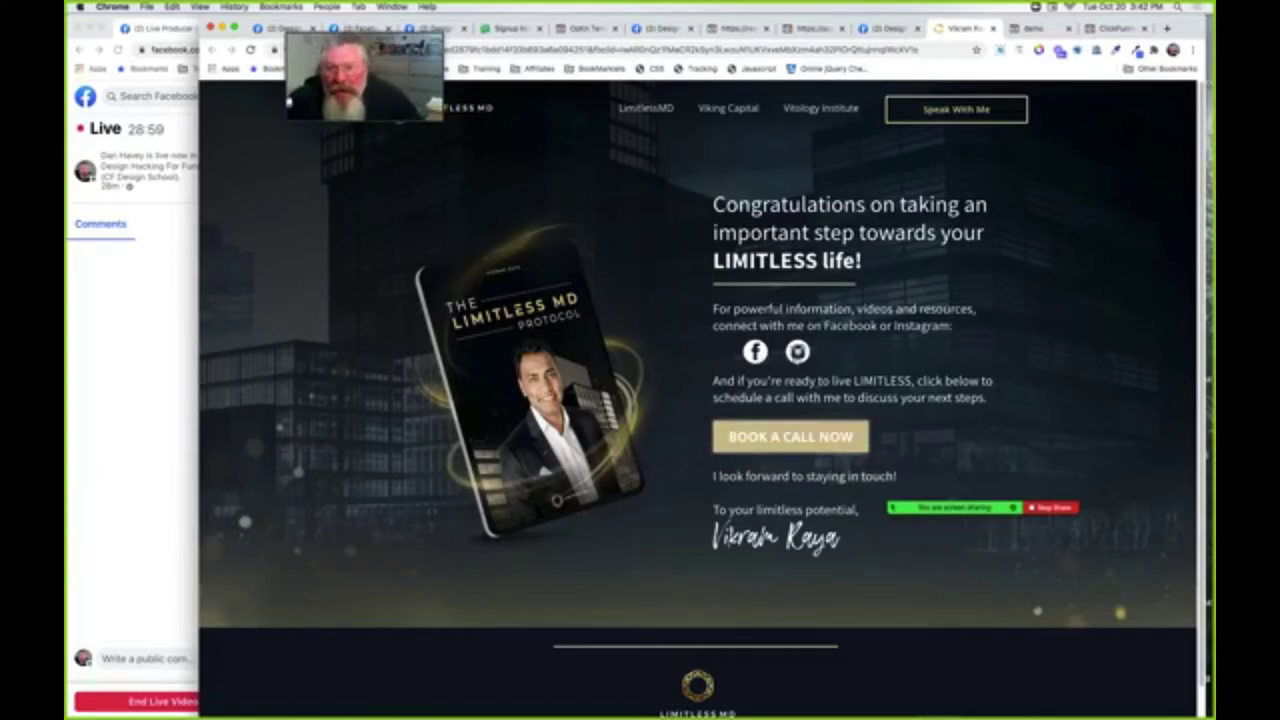
Open Chrome DevTools on the LimitlessMD thank-you page with Inspect.
right_click(501, 187)
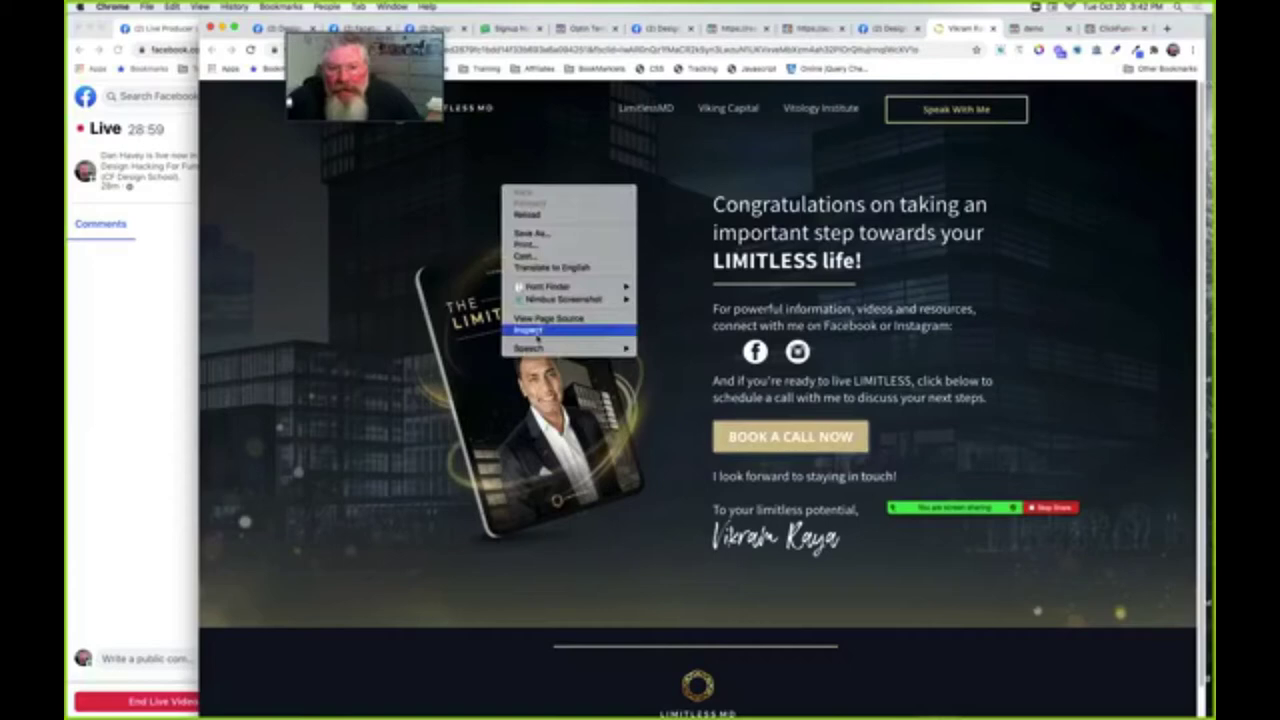
click(456, 190)
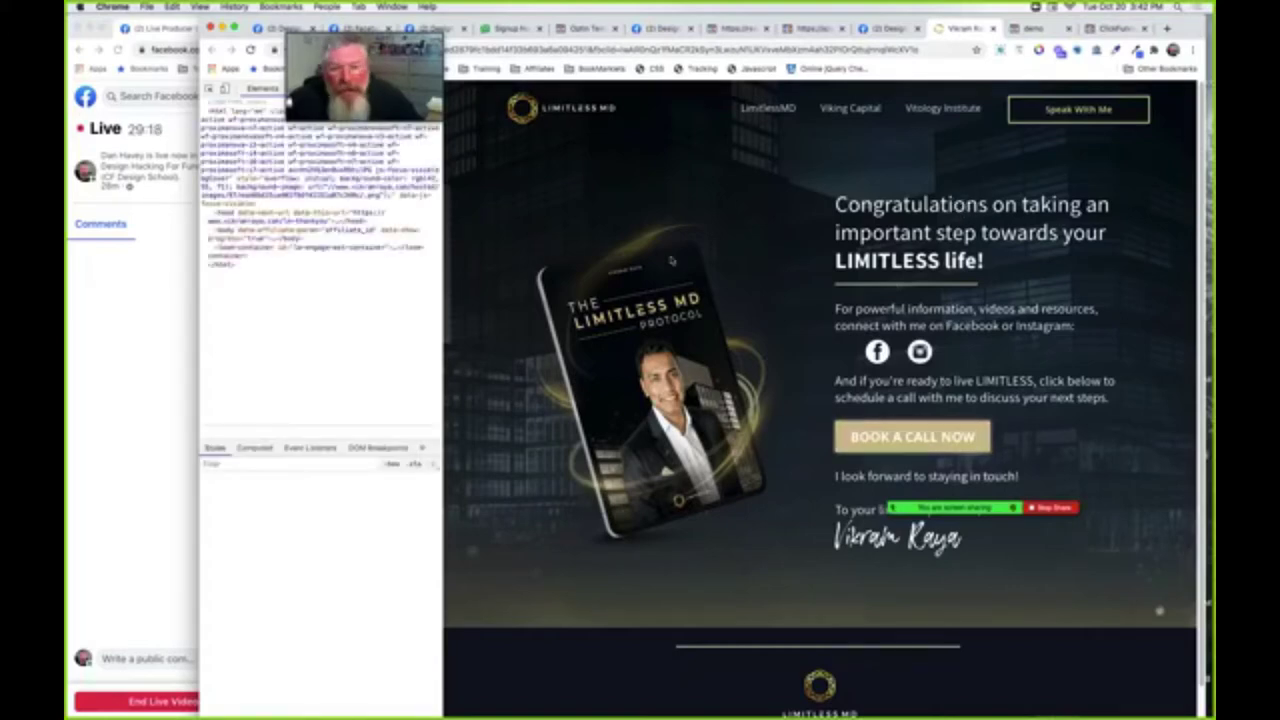
Expand col_right, its col-inner bgCover div and the next row bgCover div in Elements.
key(super+shift+c)
click(256, 260)
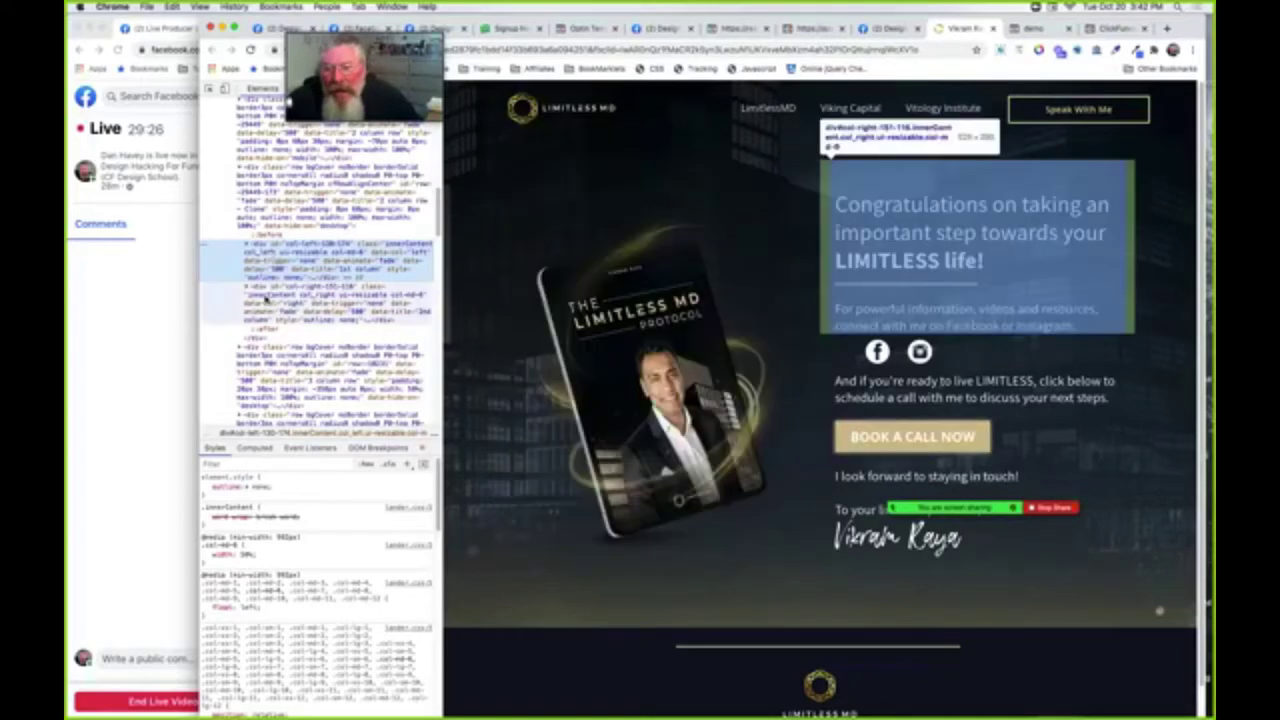
click(246, 289)
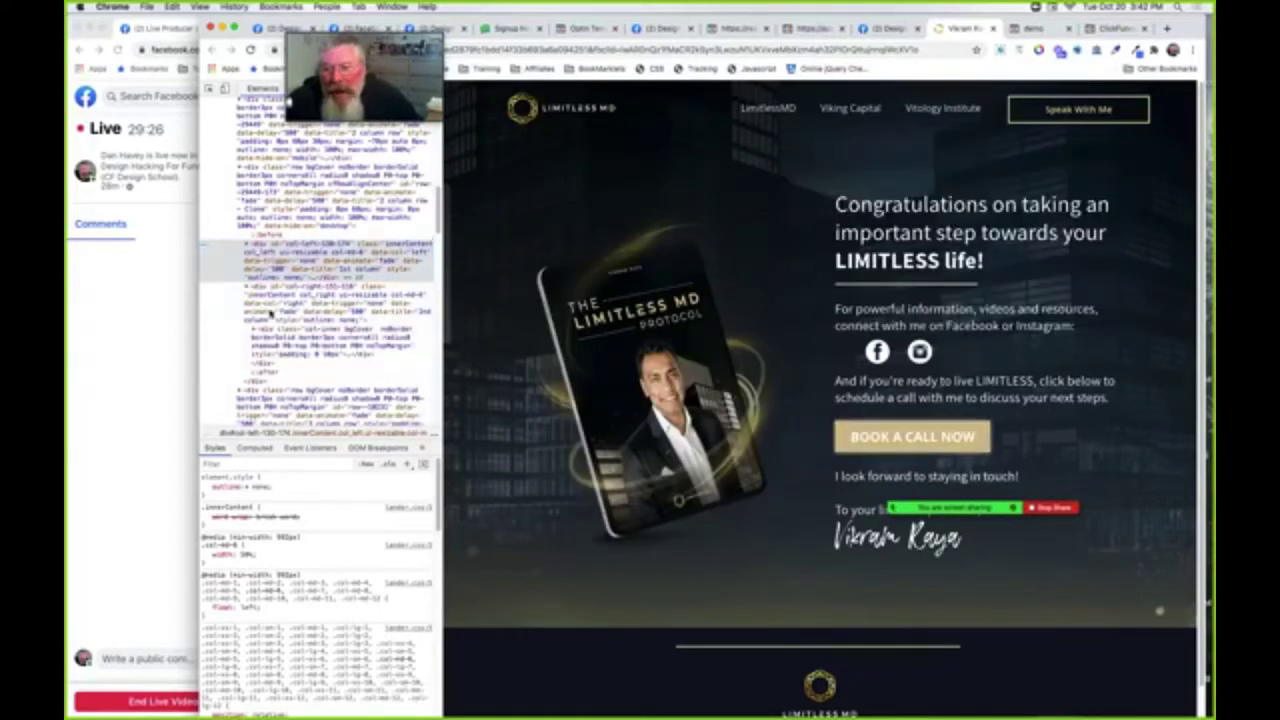
click(252, 332)
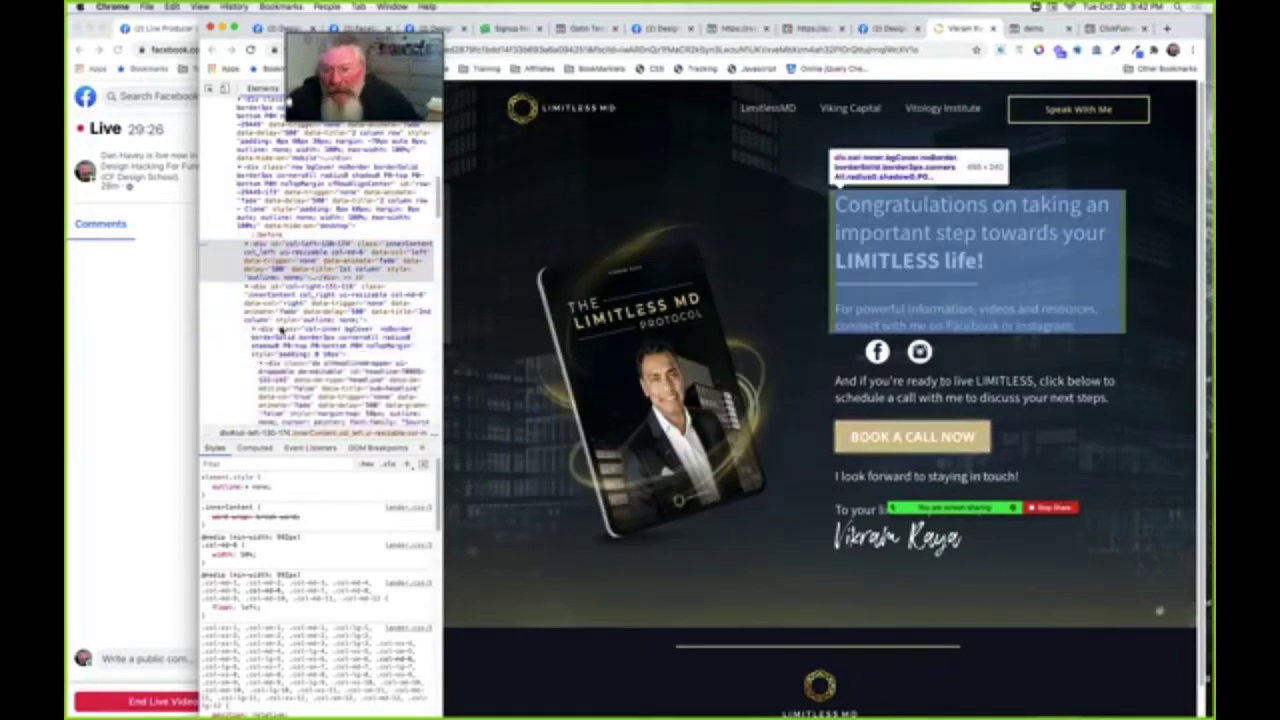
scroll(277, 335, down, 3)
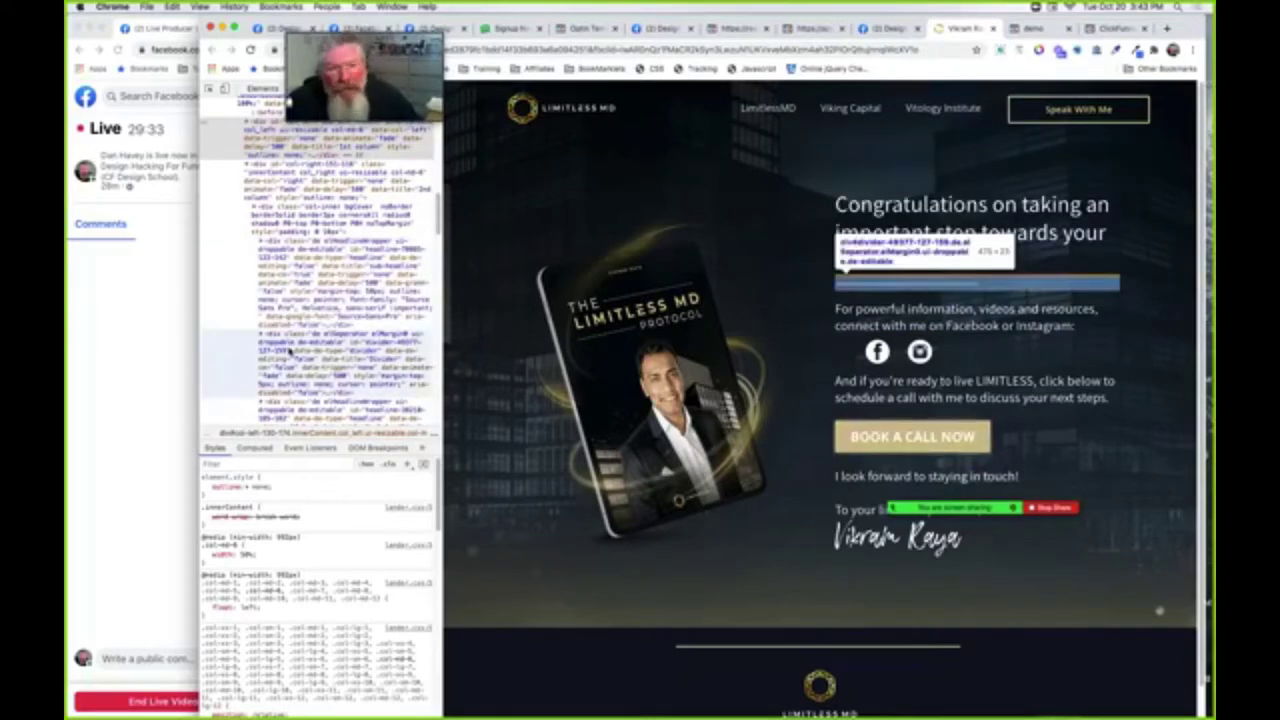
scroll(289, 349, down, 3)
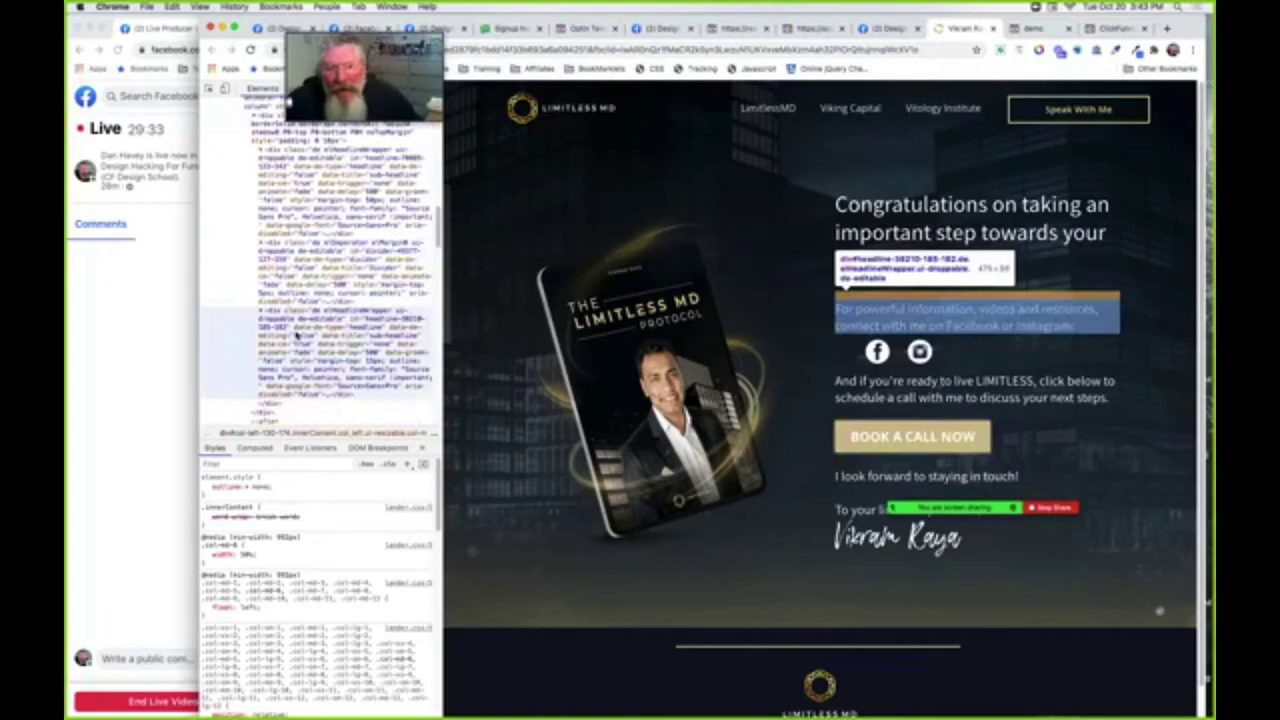
scroll(296, 336, down, 2)
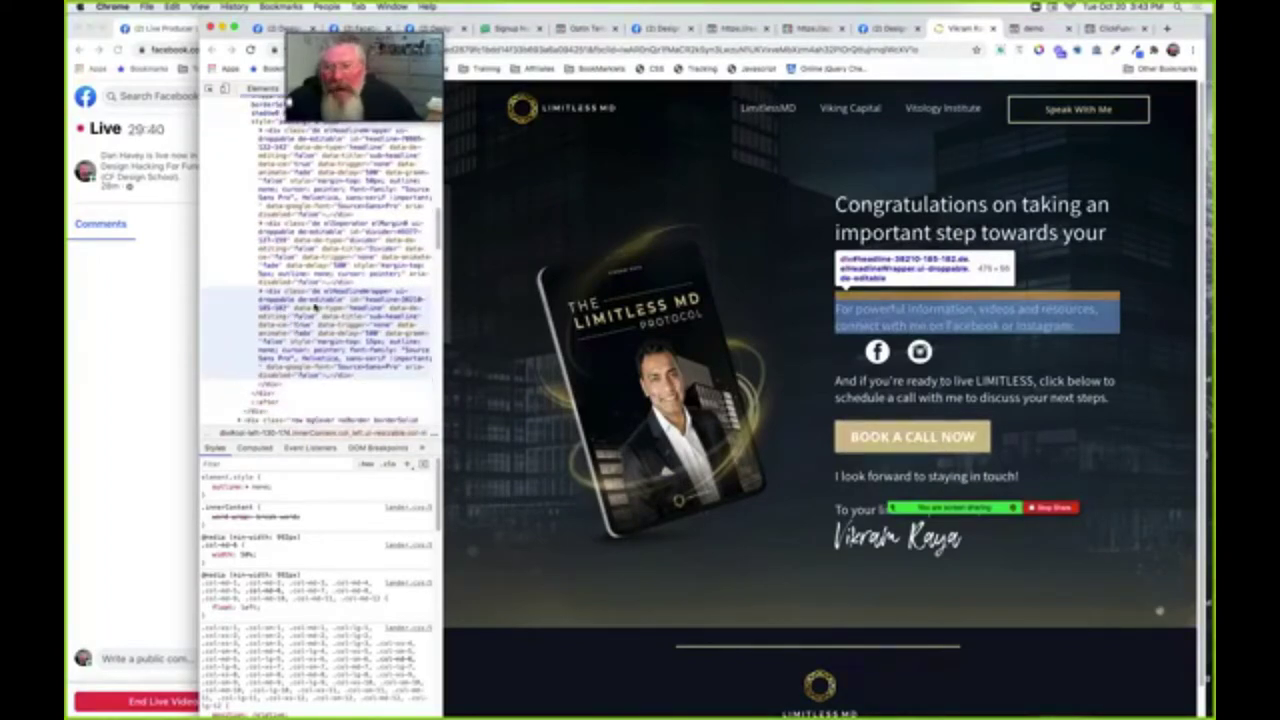
scroll(314, 306, down, 3)
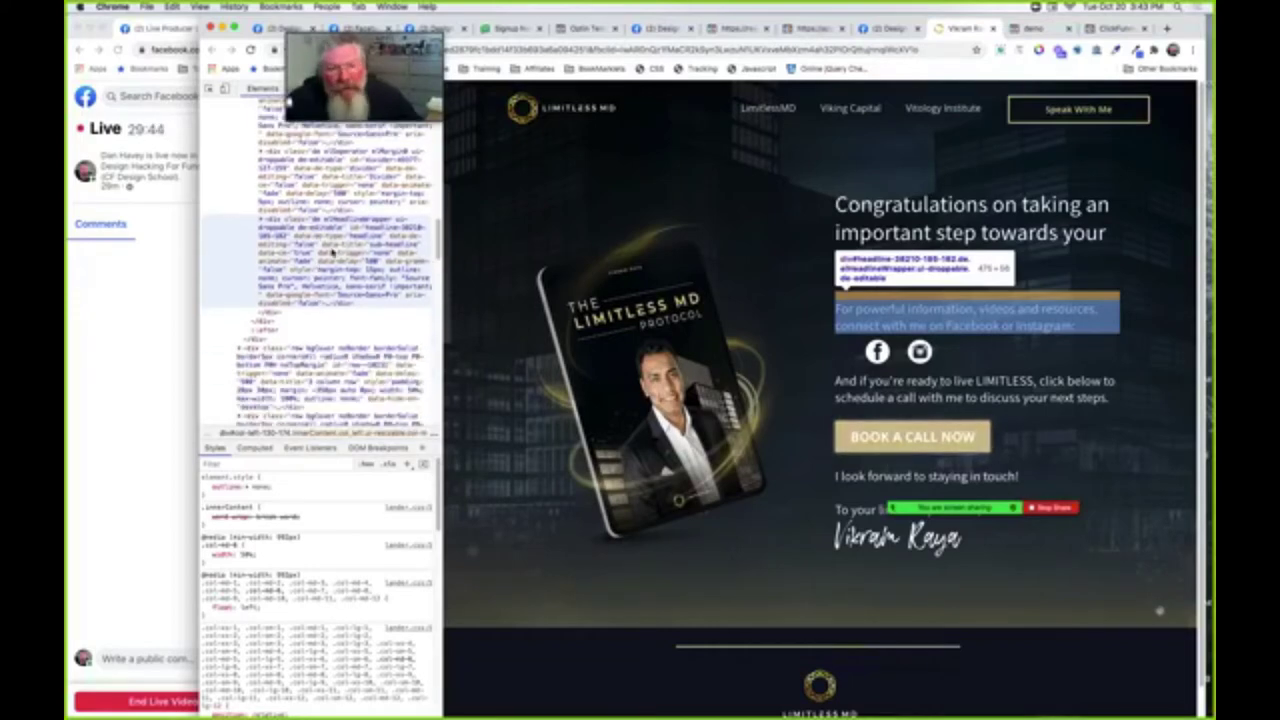
scroll(332, 253, down, 3)
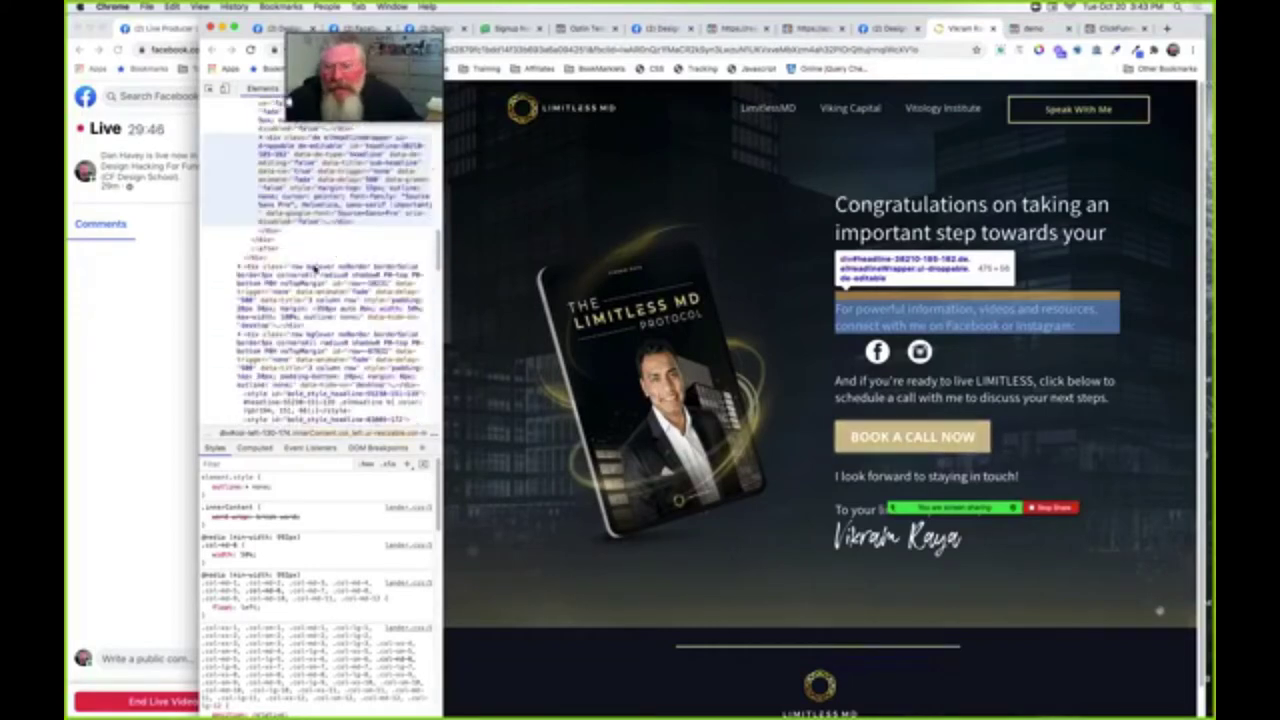
click(239, 267)
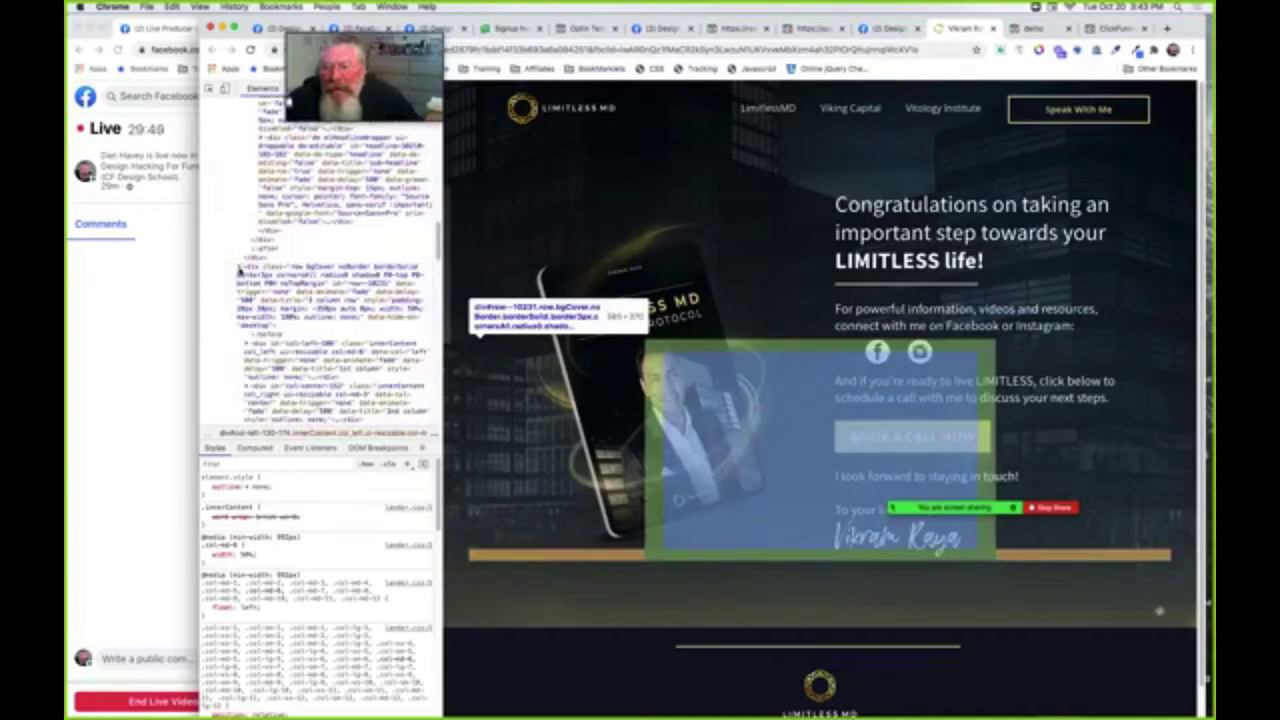
Uncheck margin: -350px in the three-column row's element.style and review its left, center and right columns.
click(291, 290)
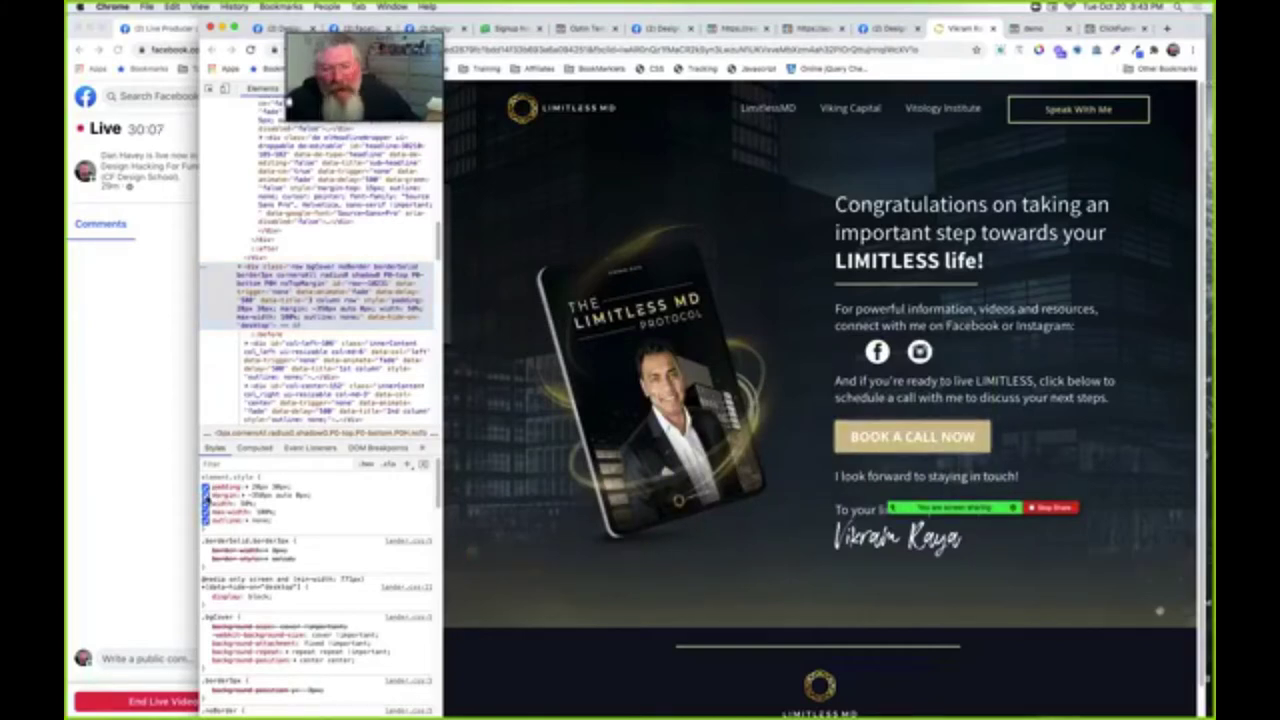
click(205, 494)
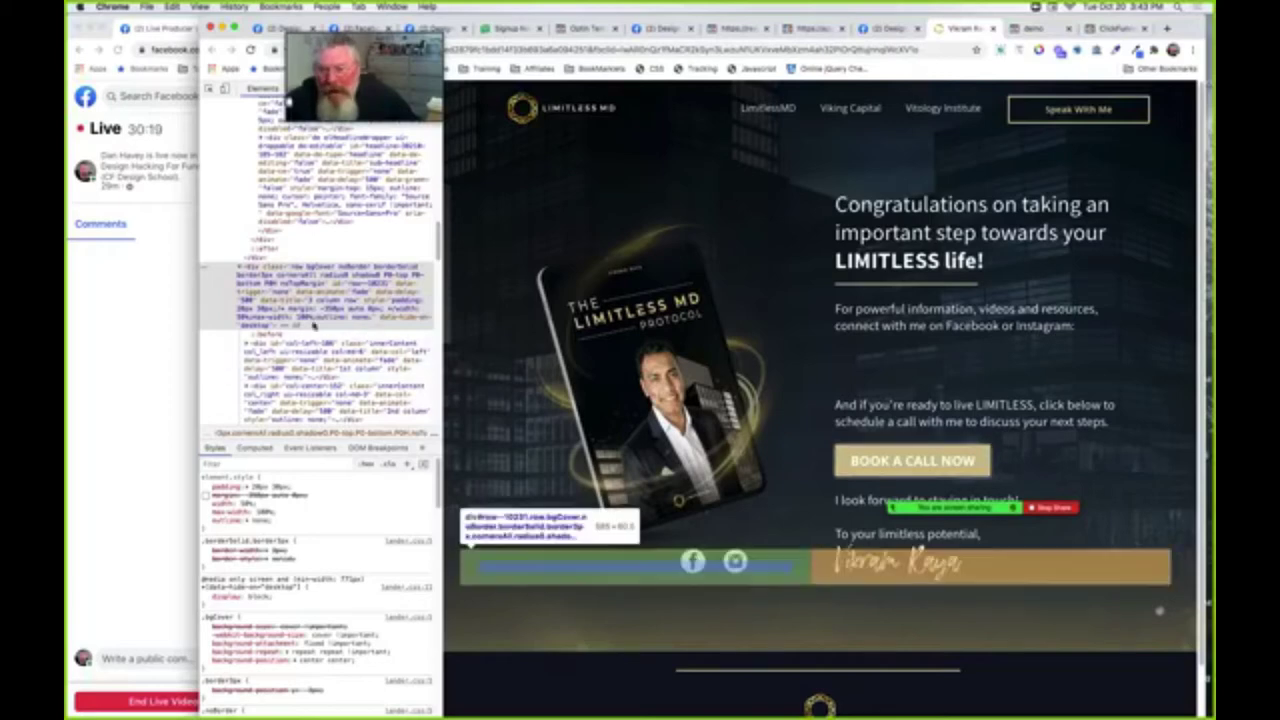
scroll(313, 326, down, 1)
scroll(314, 330, down, 3)
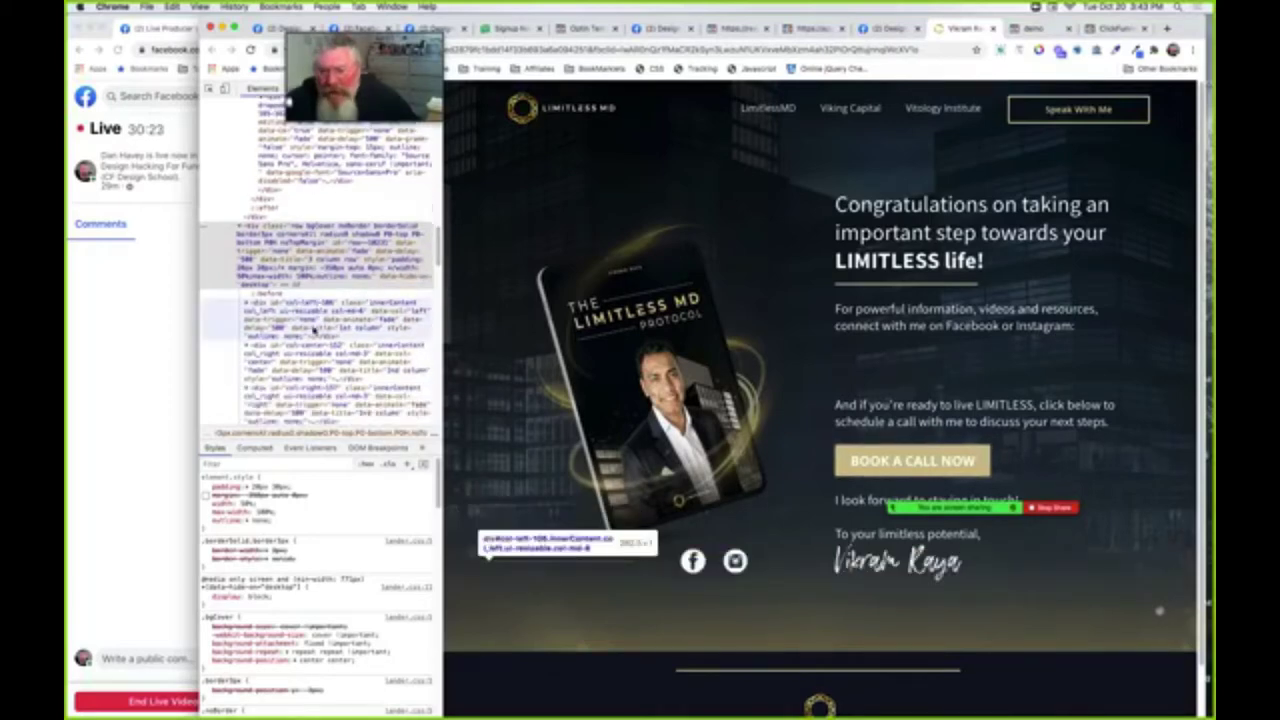
scroll(308, 331, down, 3)
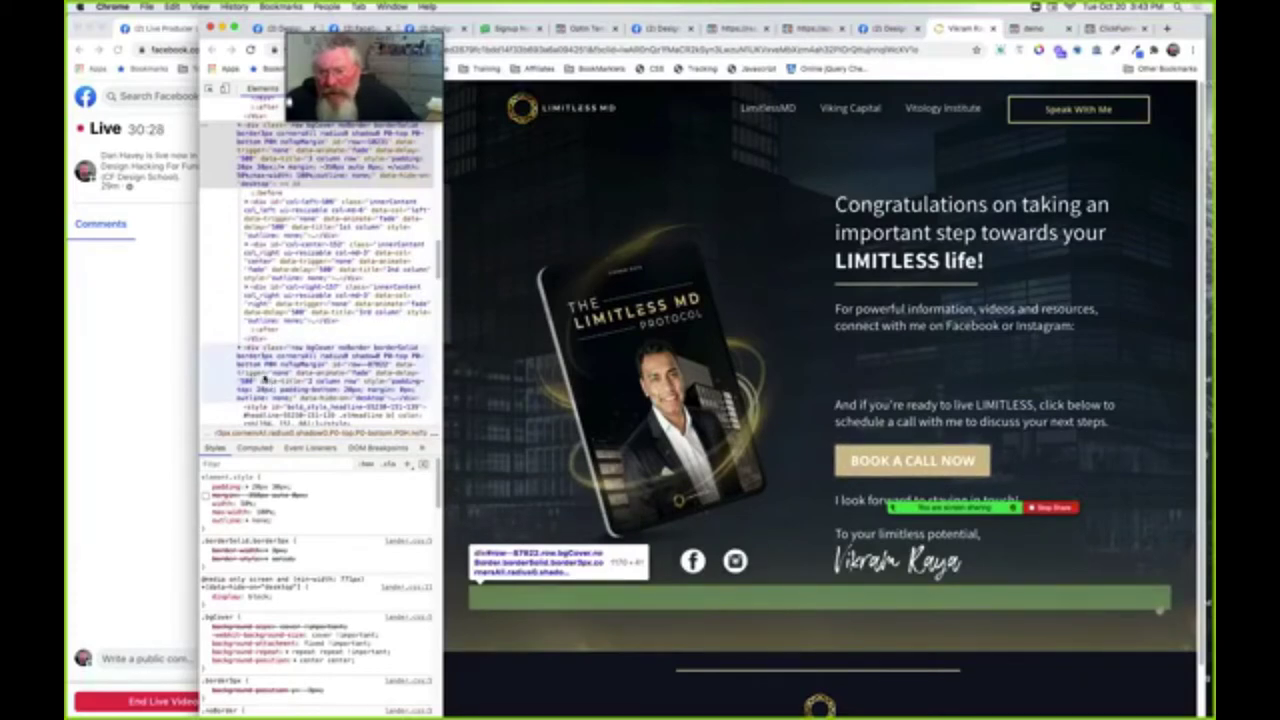
scroll(265, 378, down, 2)
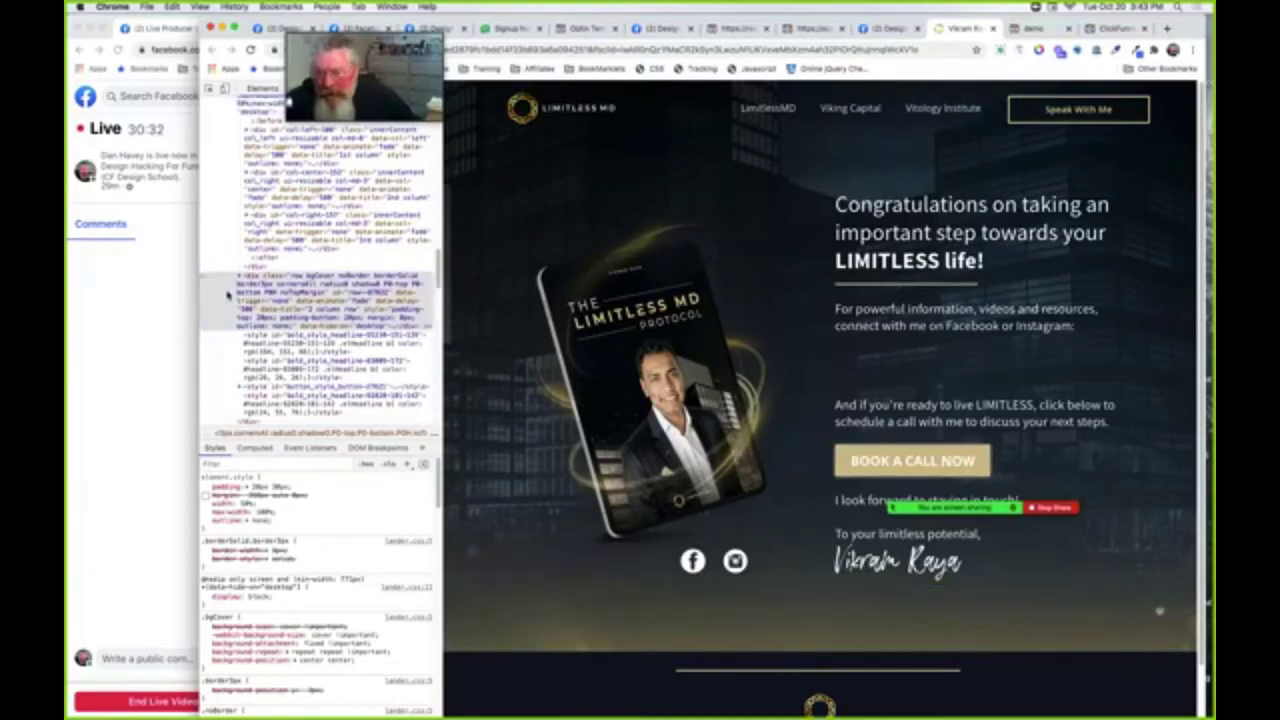
Inspect the 'ready to live LIMITLESS' headline wrapper and uncheck its margin-top: -335px.
click(228, 295)
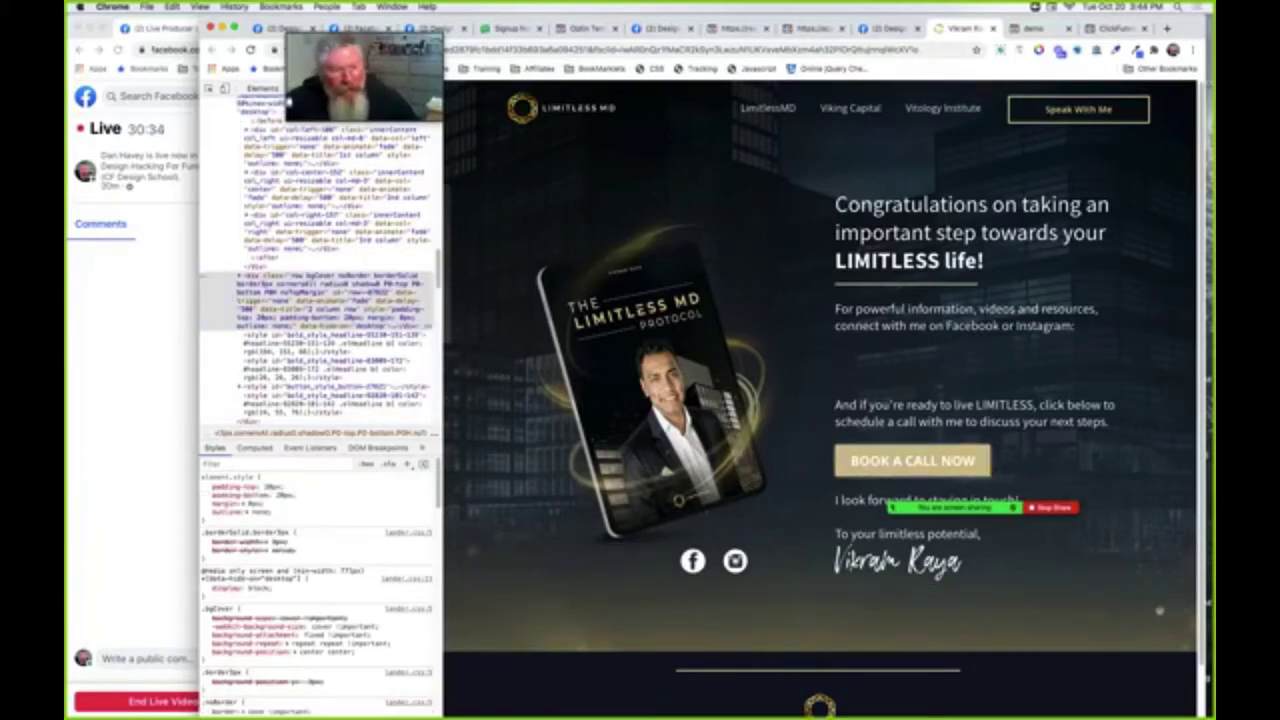
right_click(930, 406)
click(958, 511)
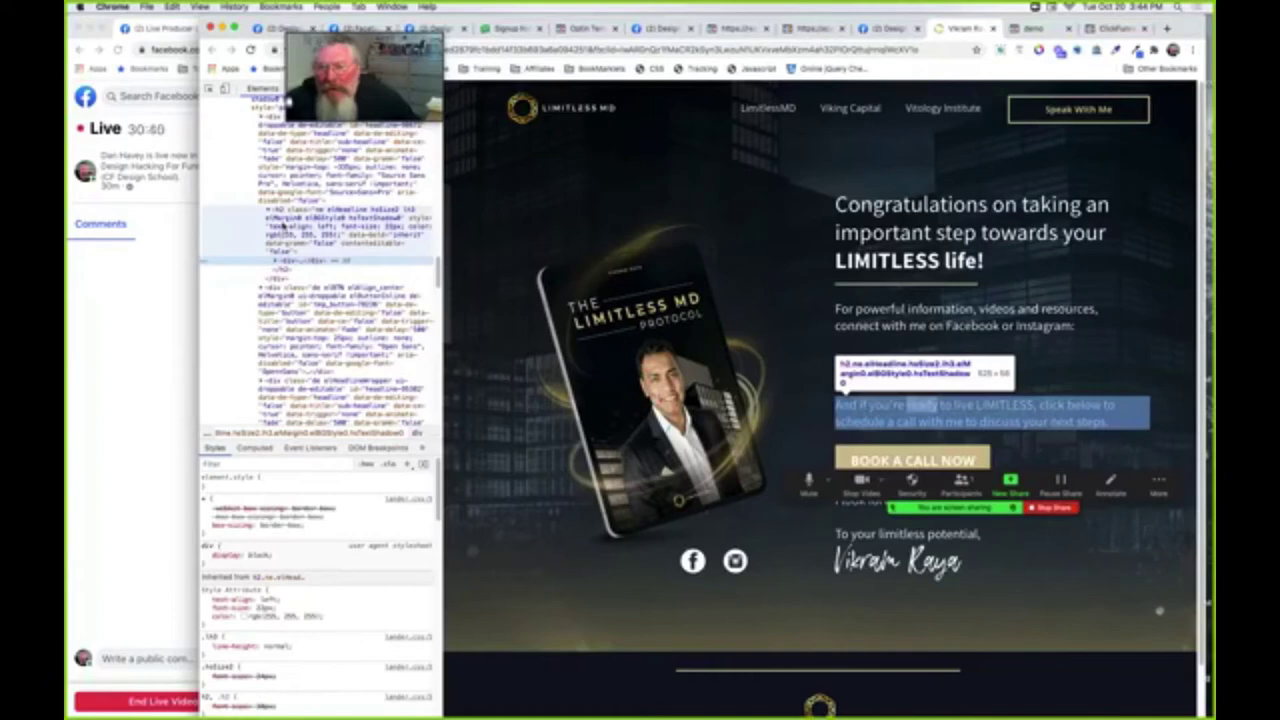
click(287, 160)
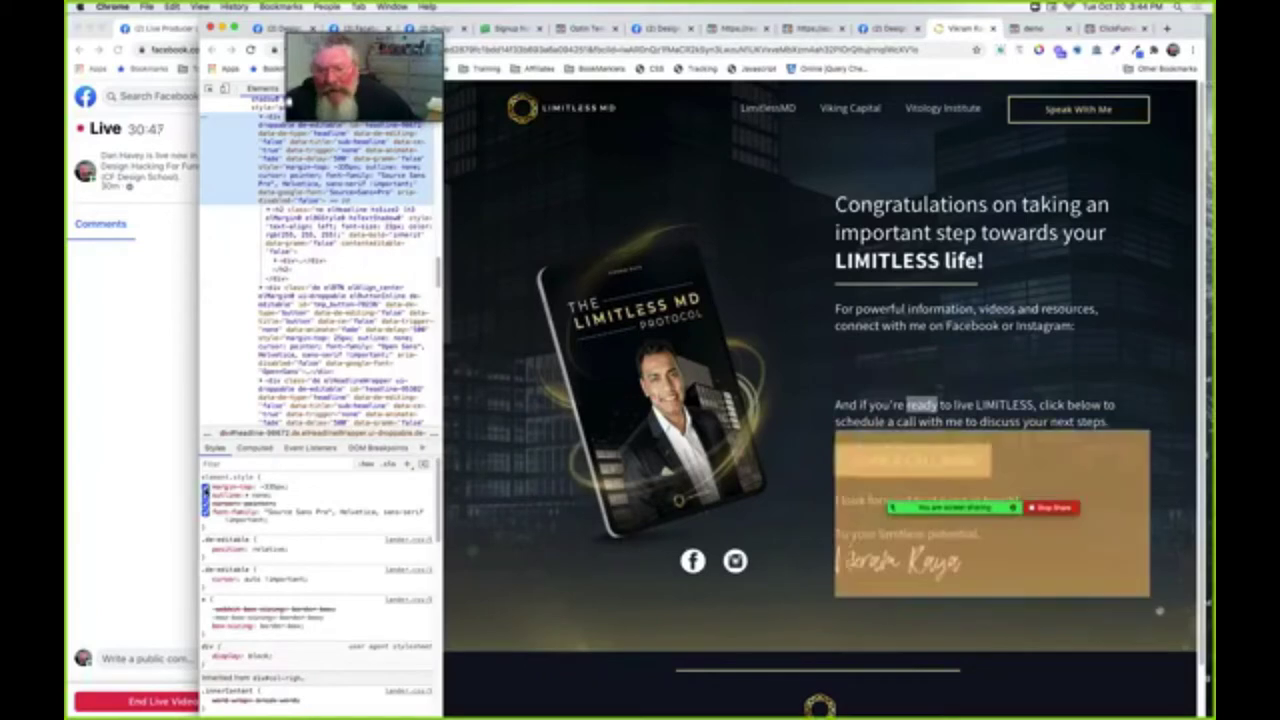
click(206, 487)
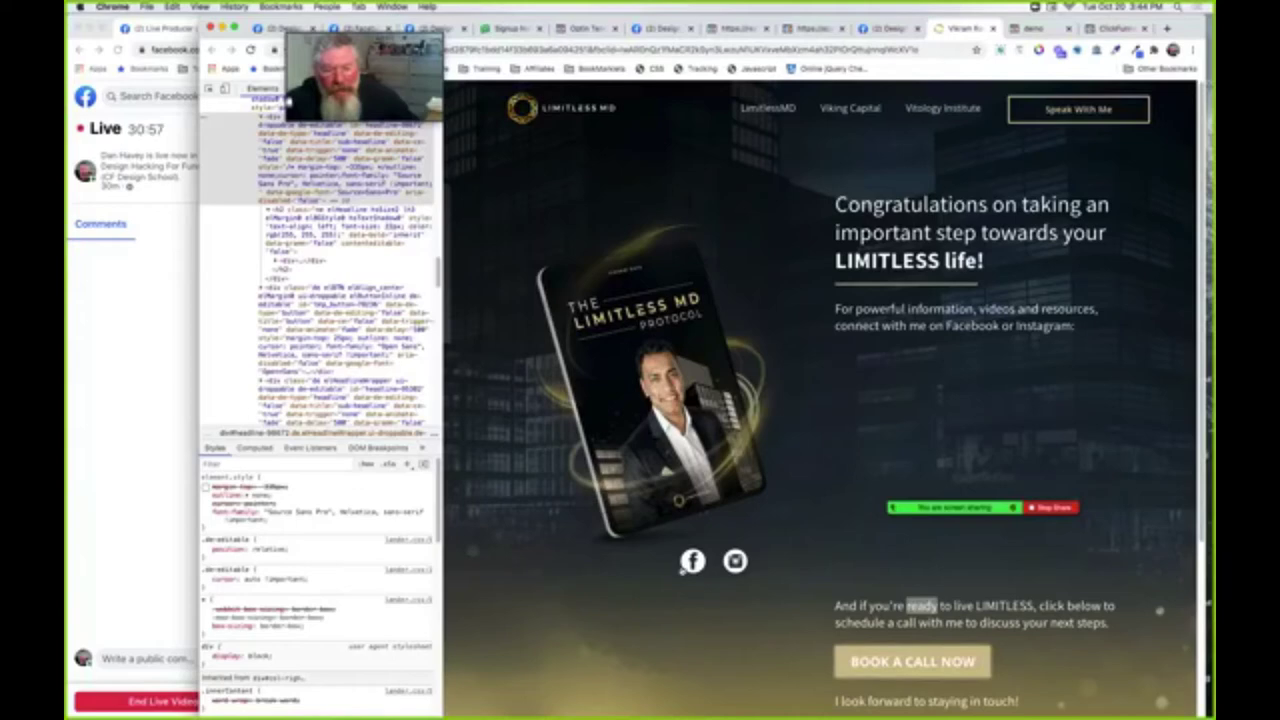
Pick the booking paragraph, trace its parent rows and columns, then switch to the demo editor tab.
key(ctrl+shift+c)
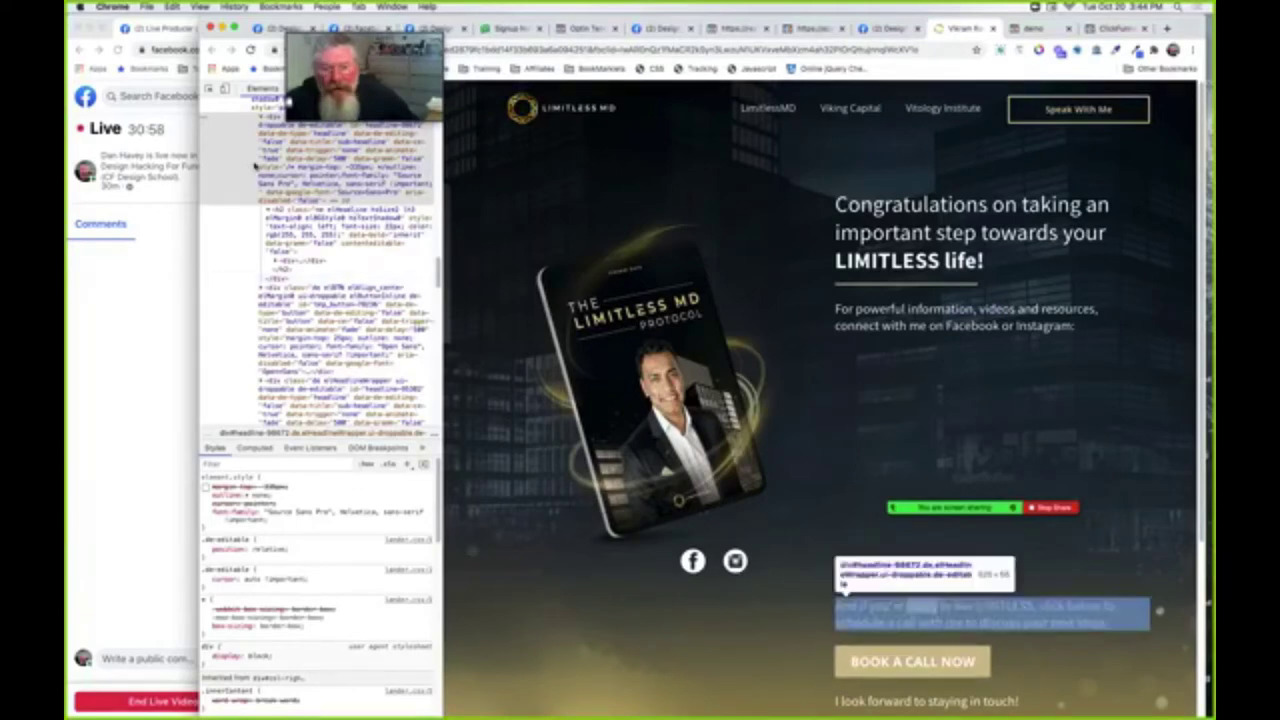
click(850, 606)
scroll(258, 162, up, 2)
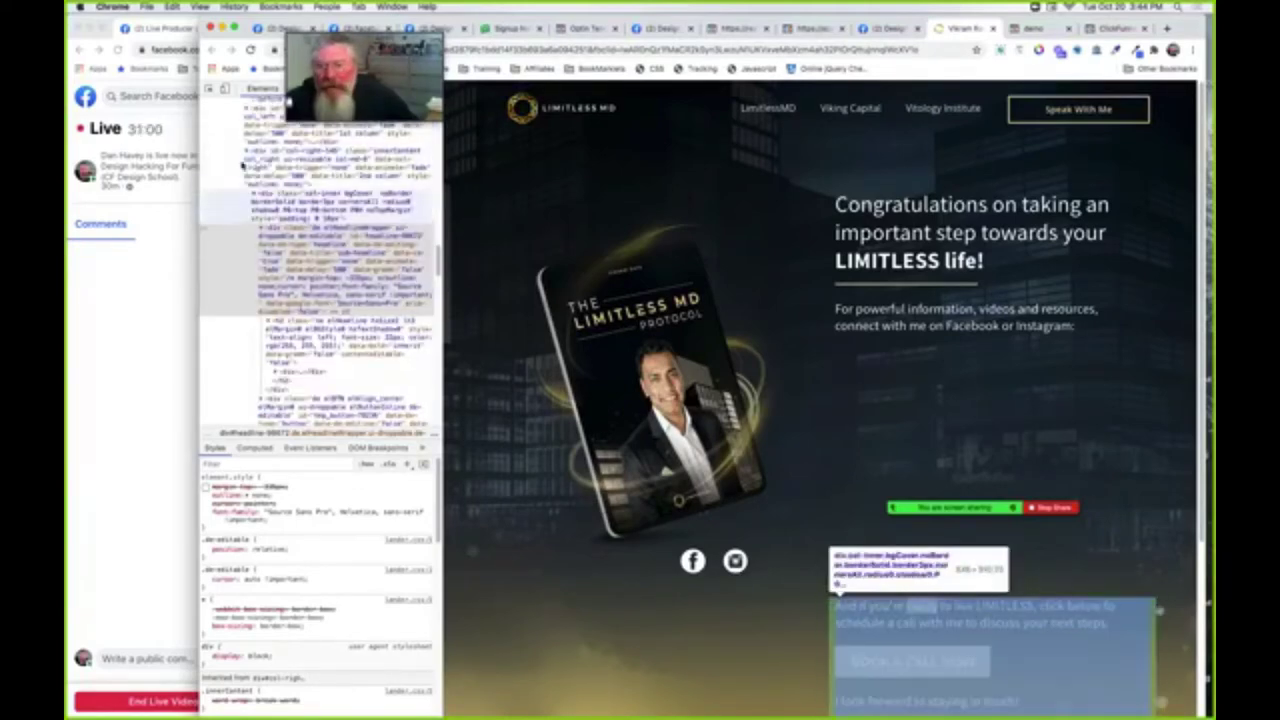
scroll(241, 166, up, 3)
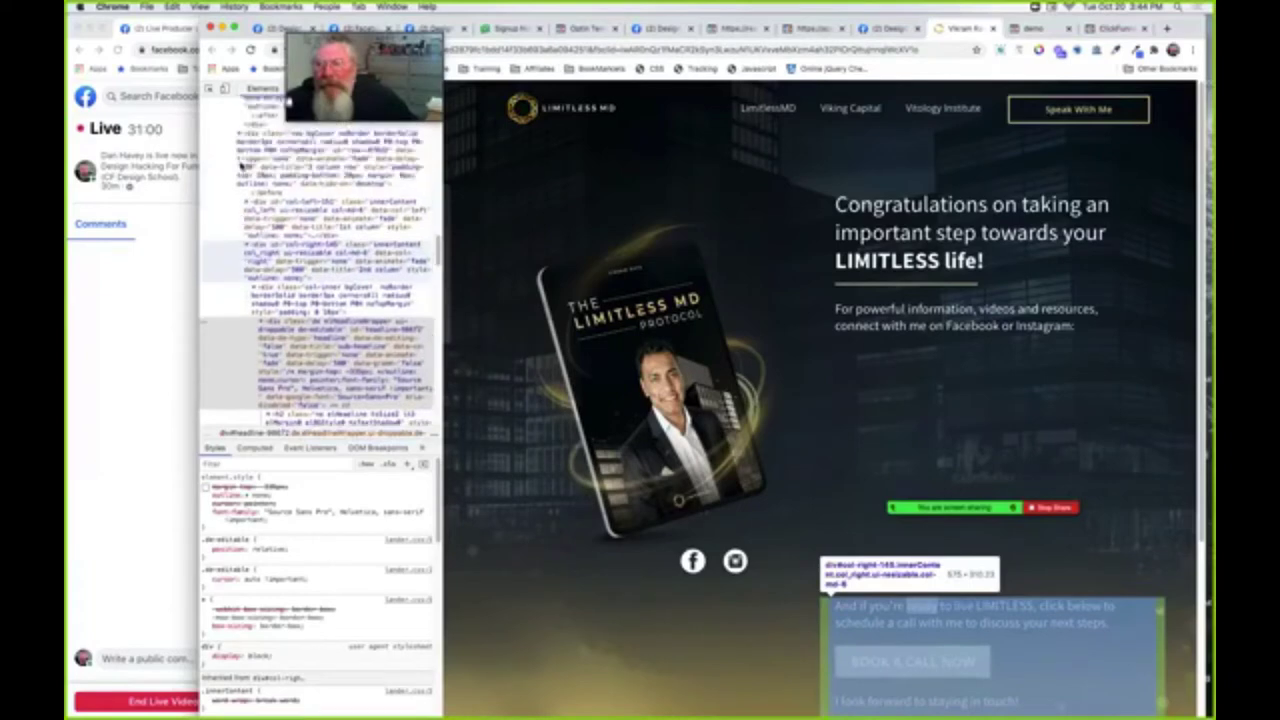
scroll(240, 166, up, 1)
scroll(225, 160, up, 1)
scroll(230, 164, up, 5)
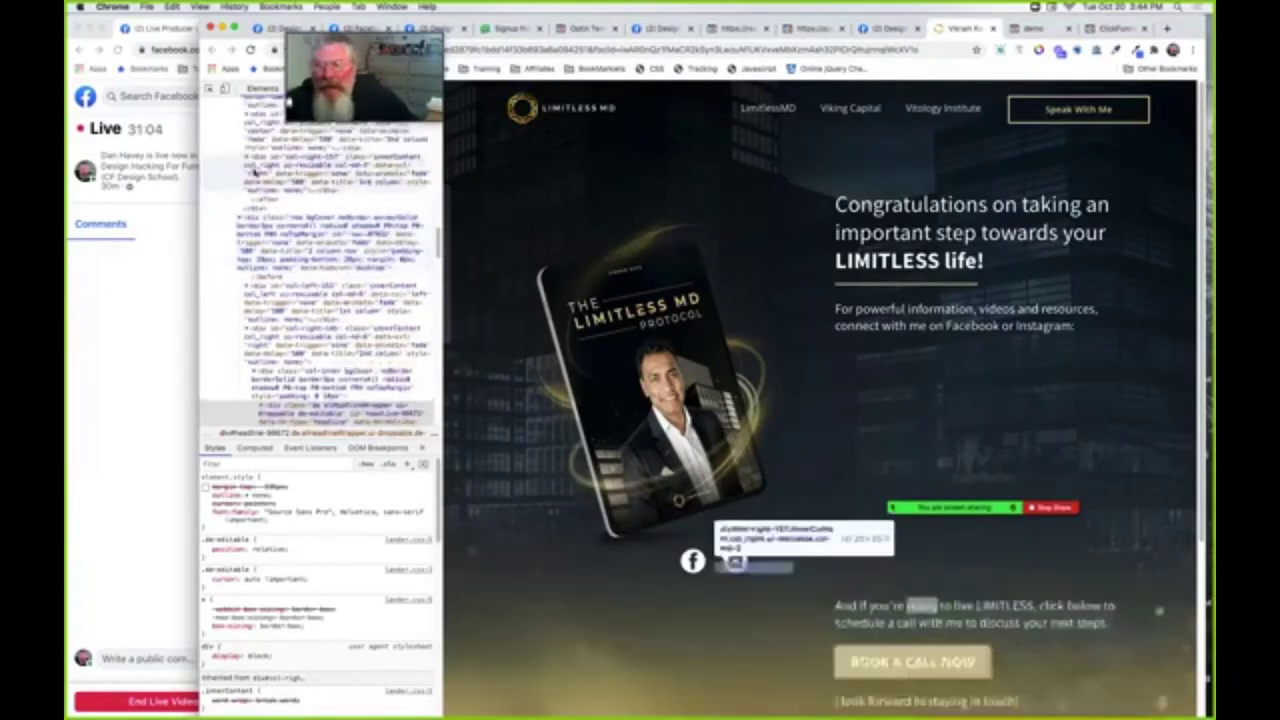
scroll(254, 172, up, 4)
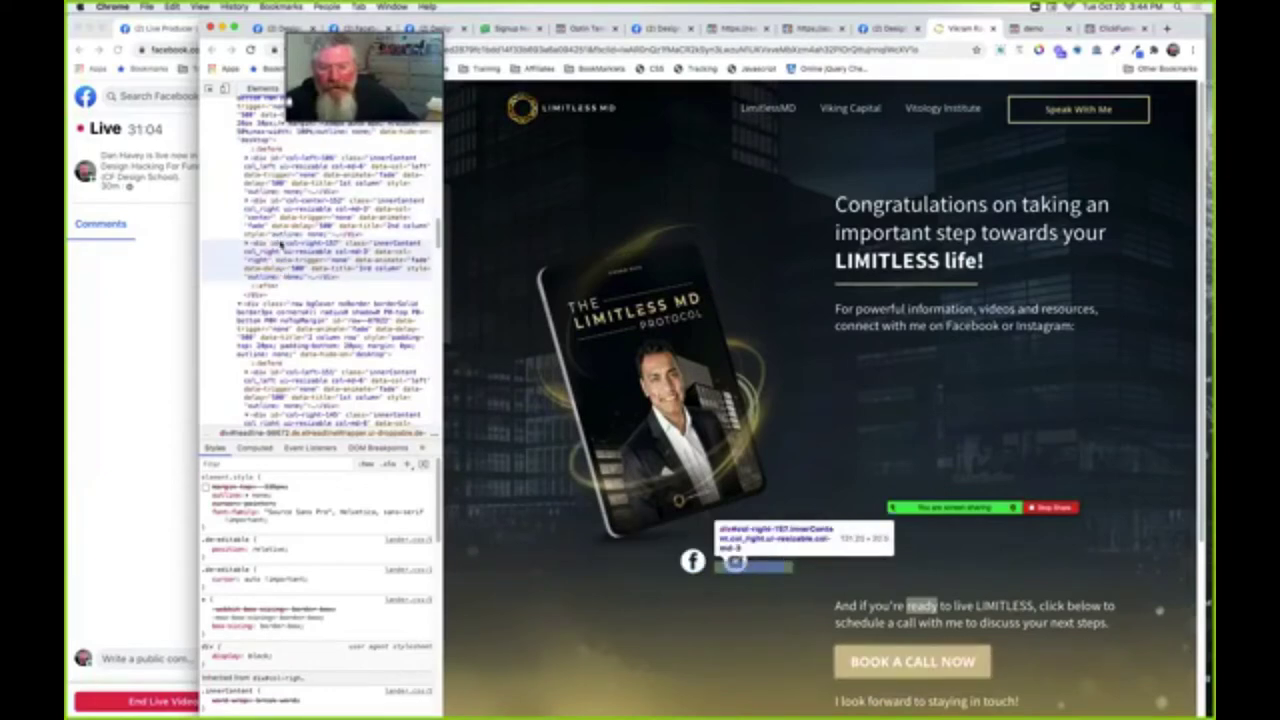
scroll(272, 178, up, 4)
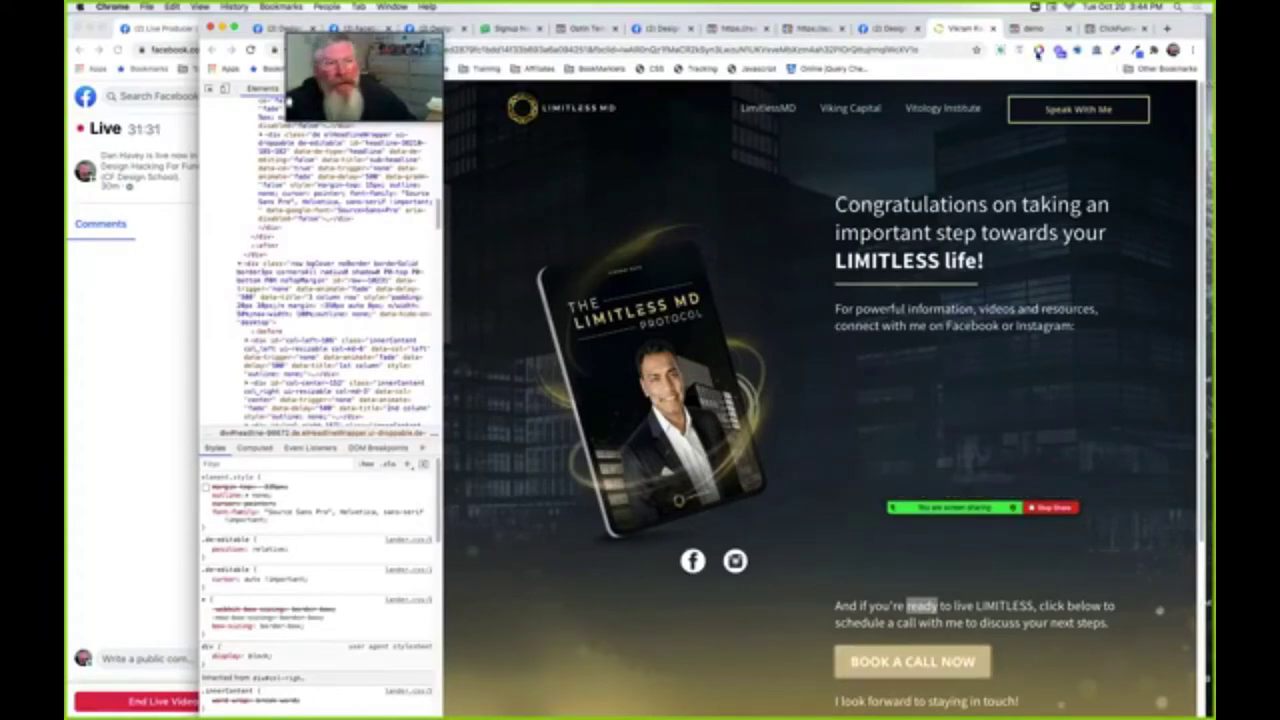
click(1034, 29)
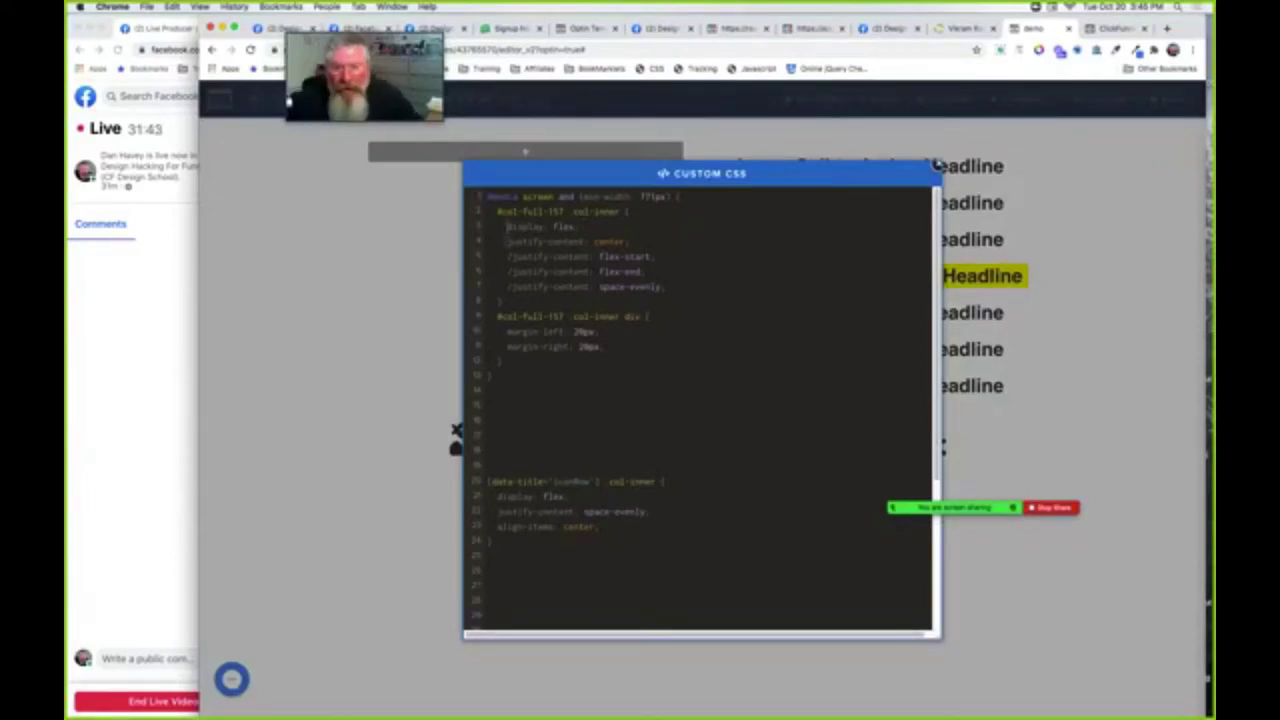
Comment out the display: flex, margin-left and margin-right lines with //.
text(//)
key(Down)
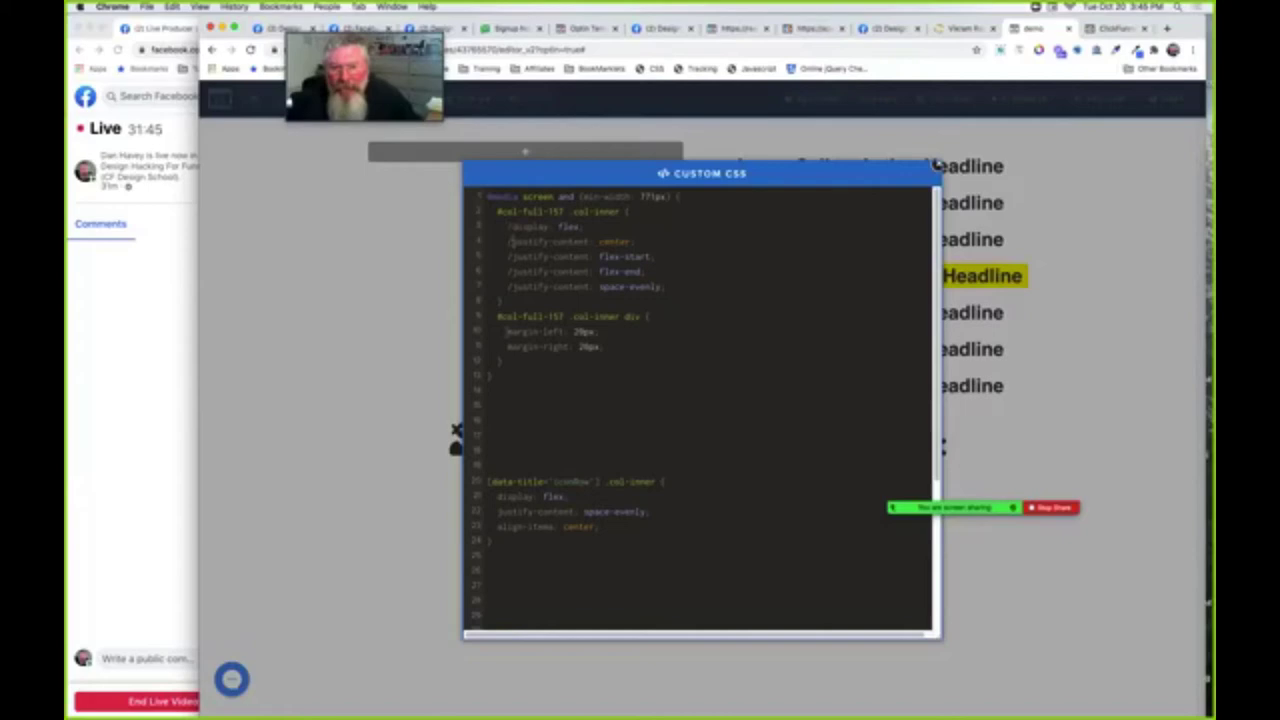
text(//)
key(Down)
text(//)
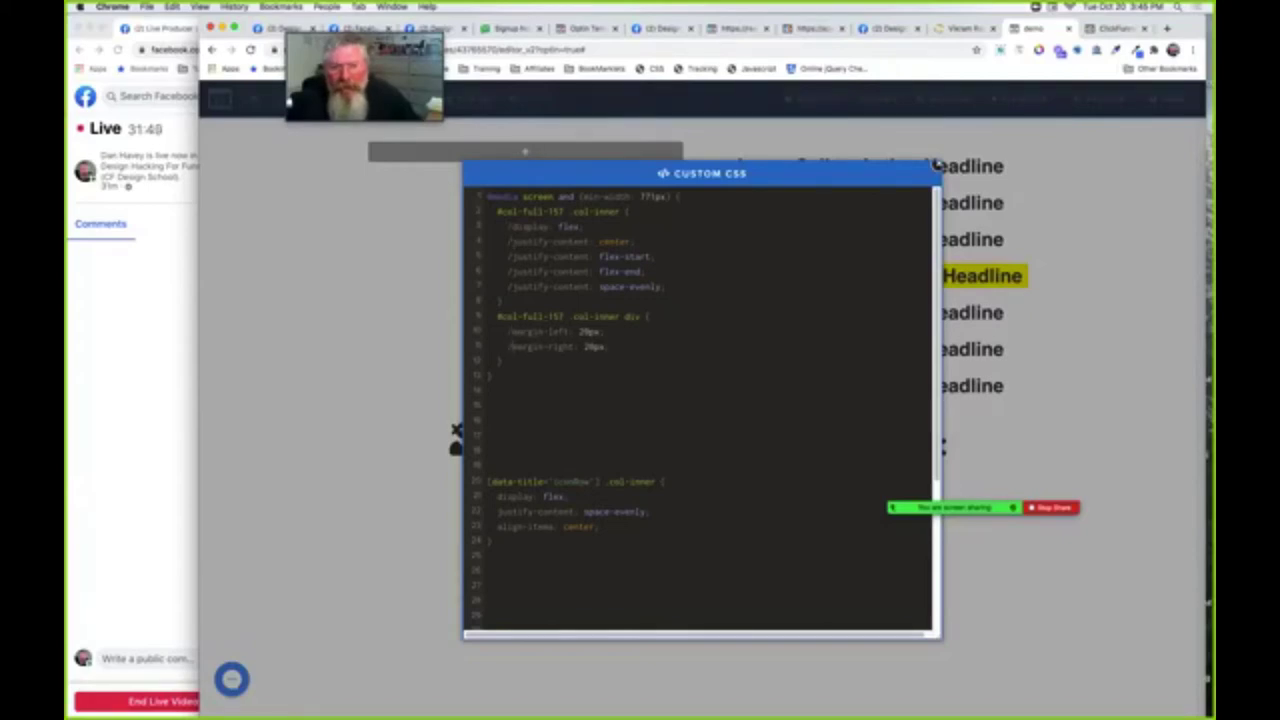
Comment out the iconRow flex, justify-content and align-items lines, then close the Custom CSS editor.
key(Down)
key(Down)
key(Down)
key(Down)
key(Down)
key(Down)
key(Down)
key(Down)
key(Down)
key(Down)
key(Down)
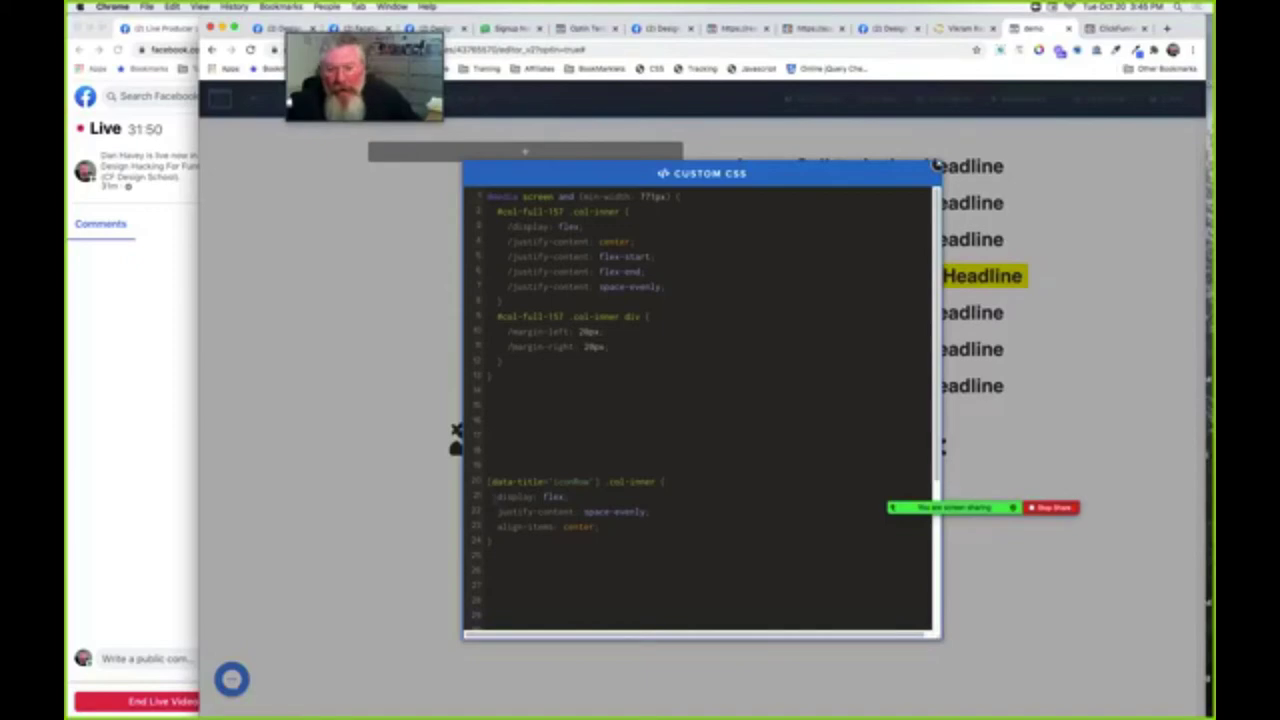
text(//)
key(Down)
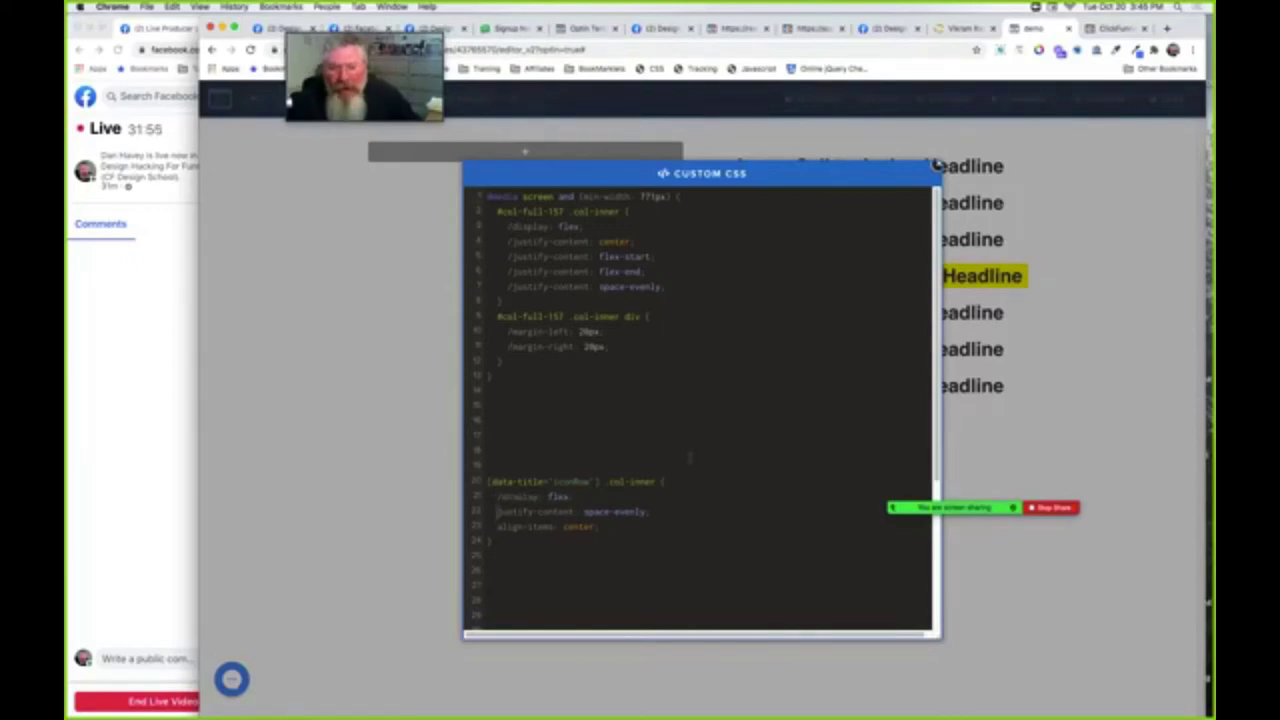
scroll(690, 457, down, 3)
text(//)
key(Down)
scroll(720, 386, down, 2)
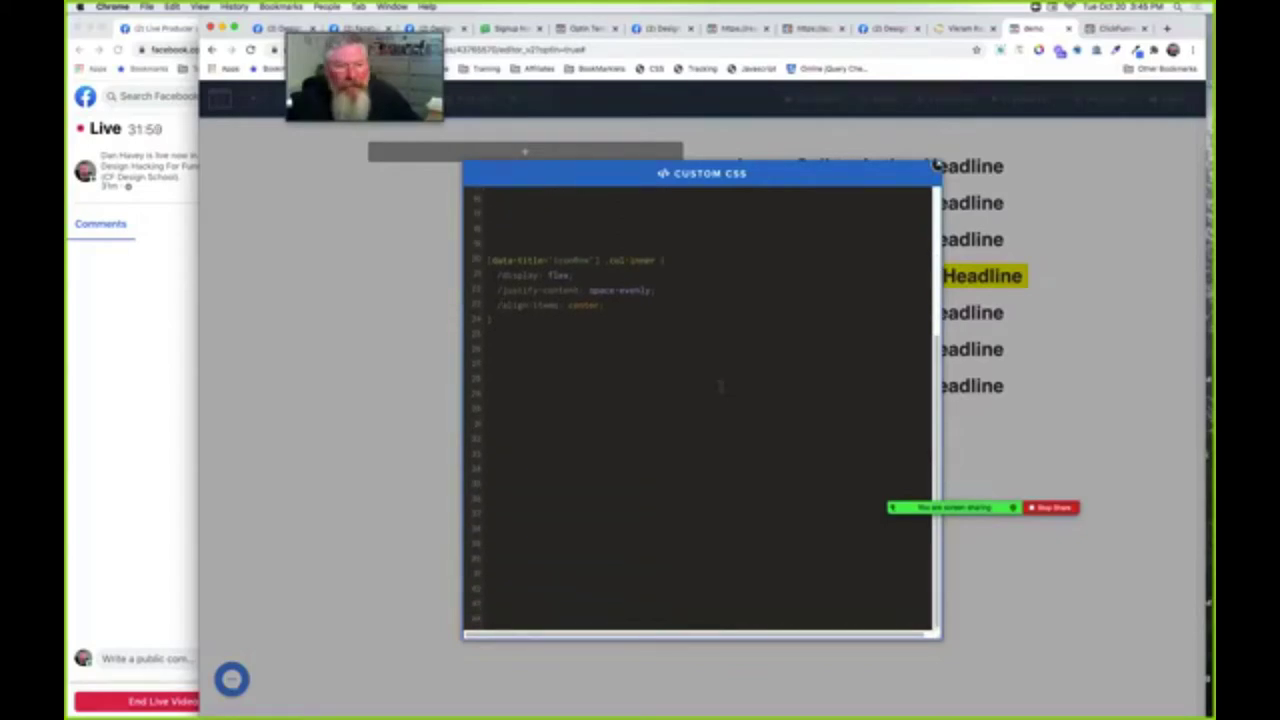
click(1095, 171)
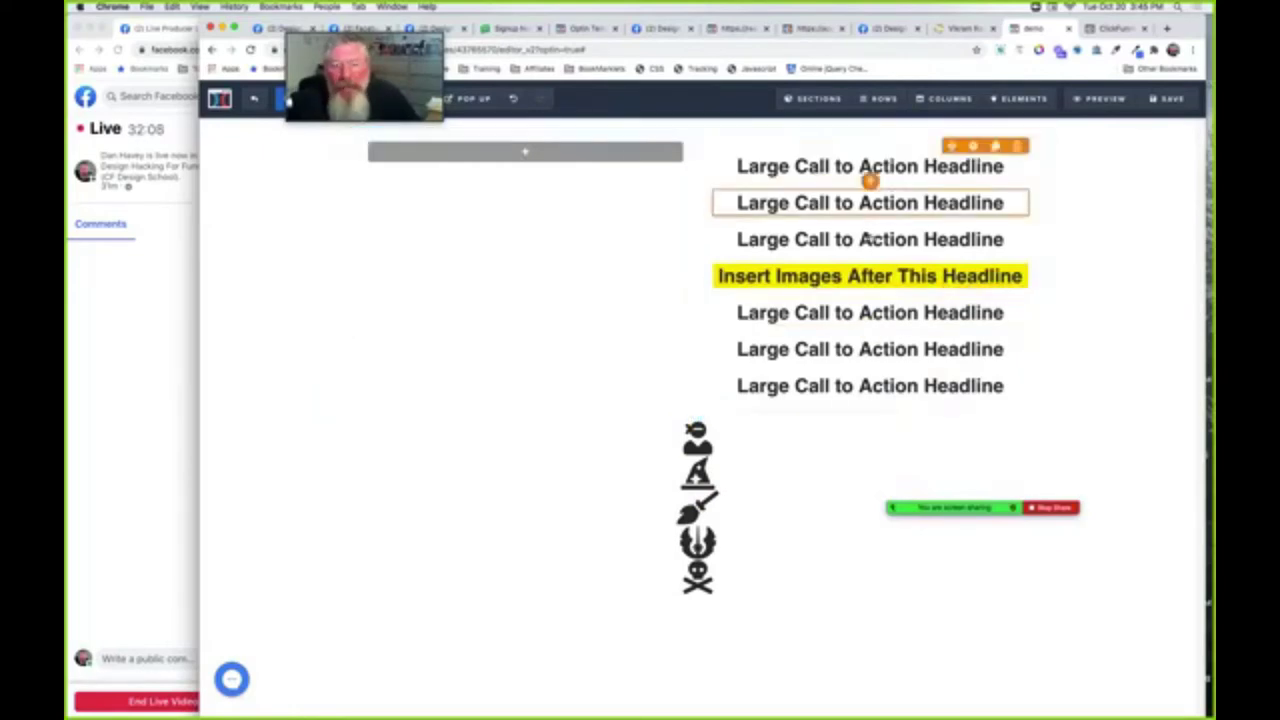
click(958, 28)
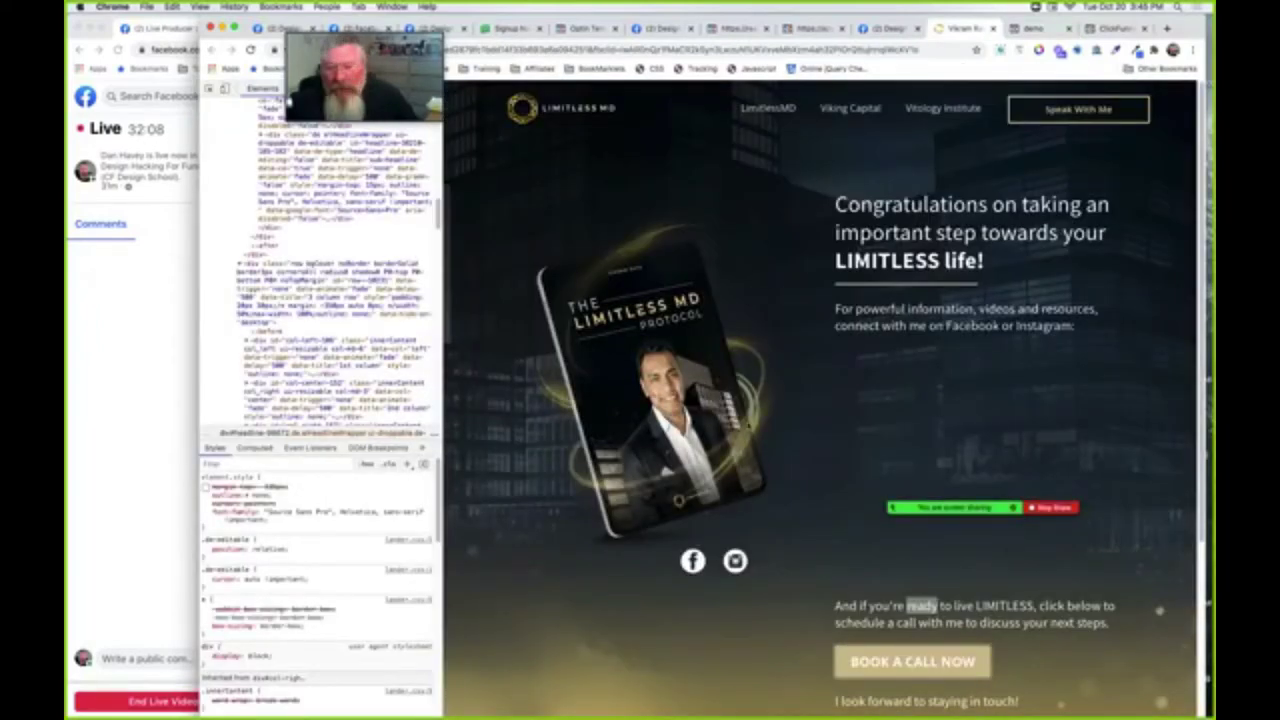
click(1033, 29)
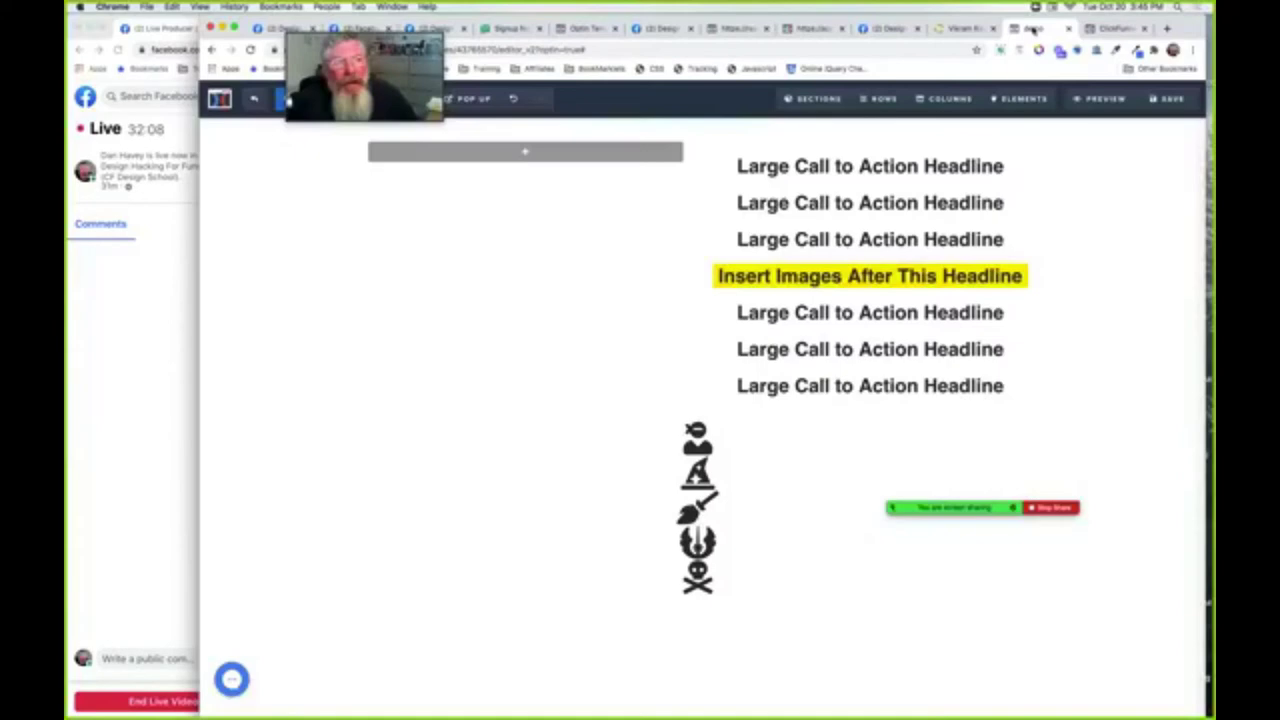